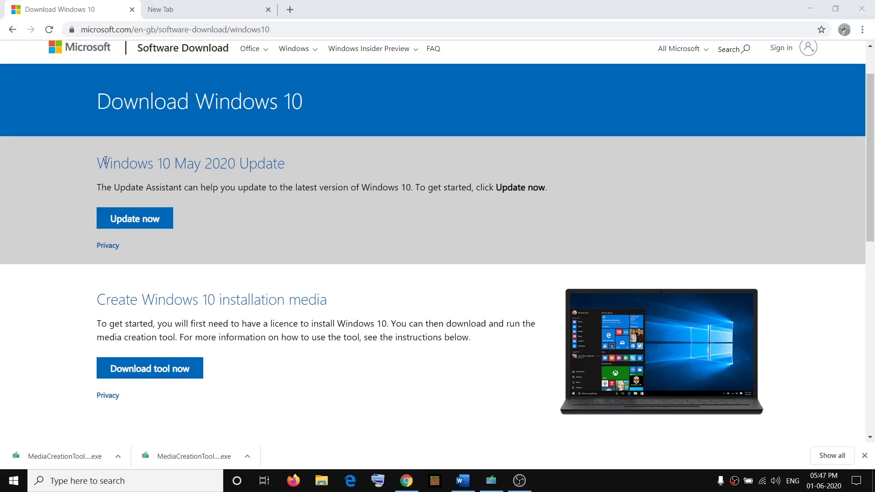
Request download and install of the Windows 10 version 2004 feature update in Update & Security.
left_click_drag(106, 161, 285, 168)
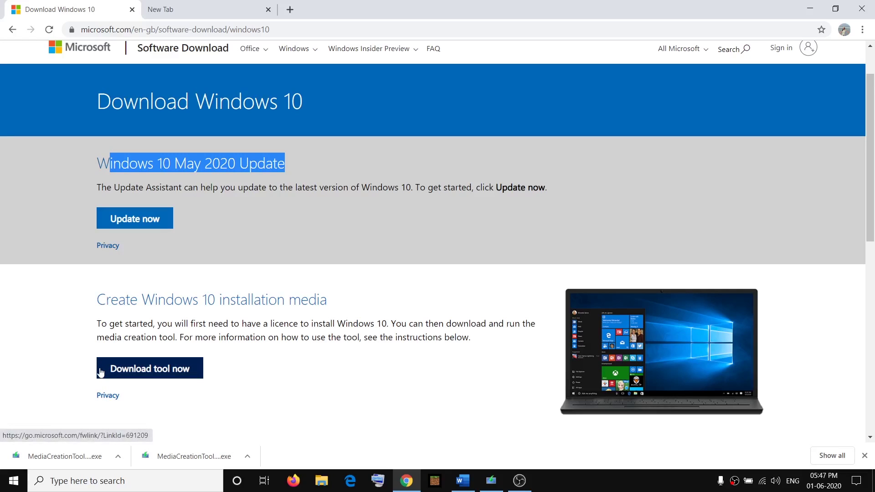
left_click(12, 481)
mouse_move(14, 429)
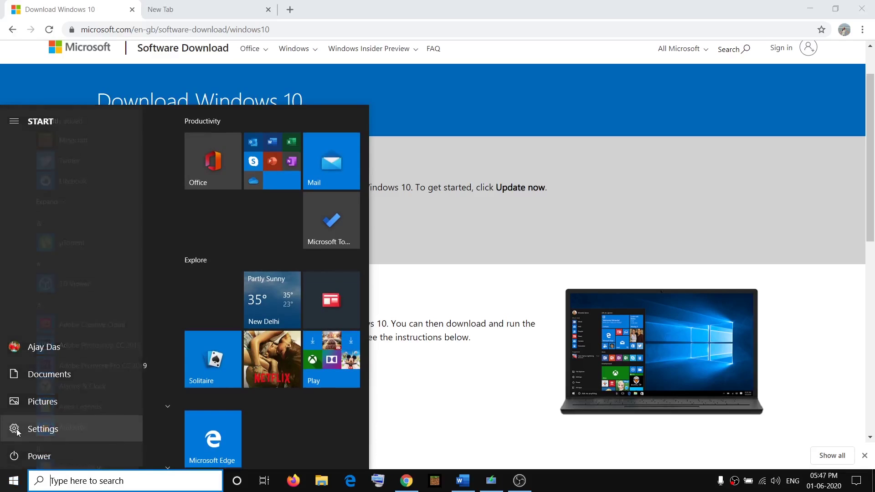
left_click(16, 429)
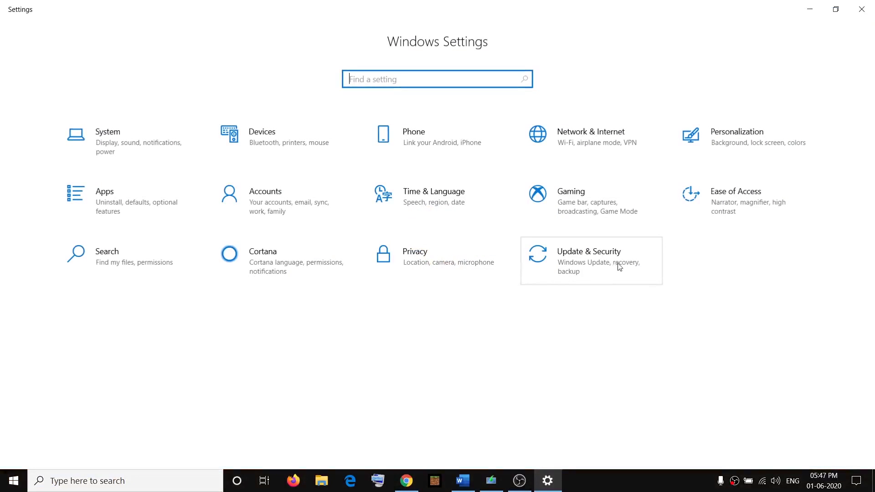
left_click(595, 260)
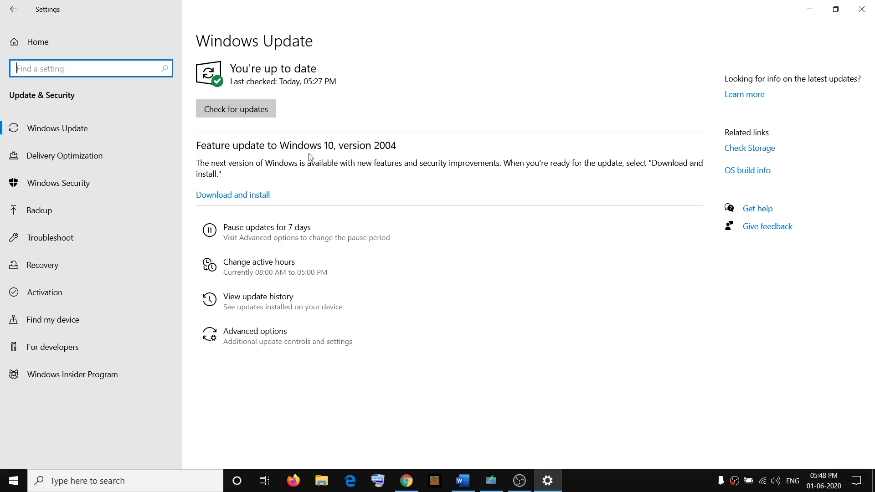
left_click(246, 200)
Search Google for 'media creation tool' in the new tab and open Microsoft's Download Windows 10 page.
left_click(859, 12)
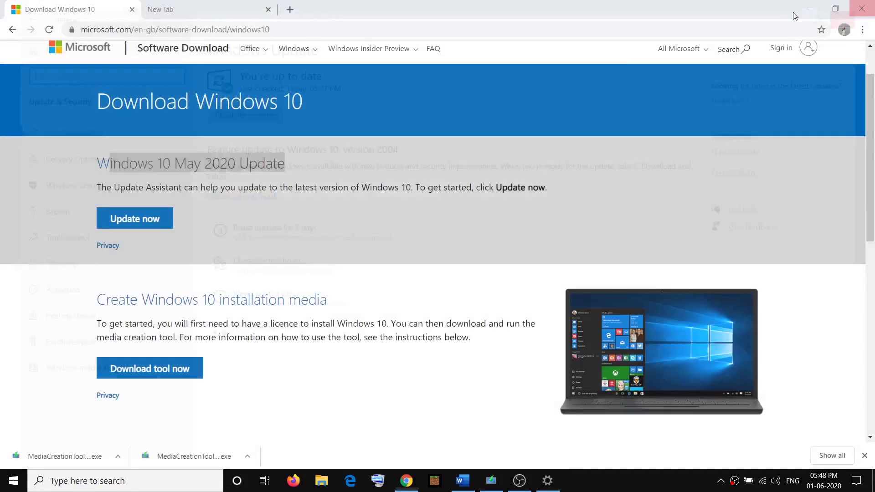
left_click(174, 10)
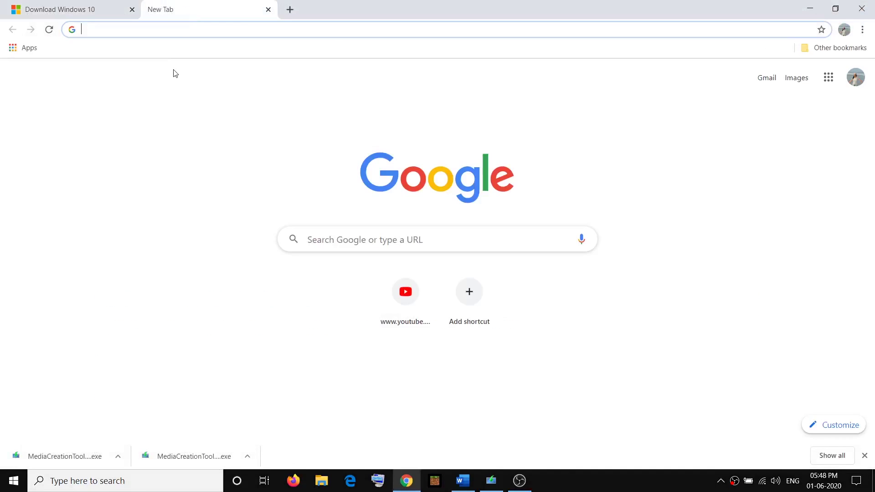
type("me")
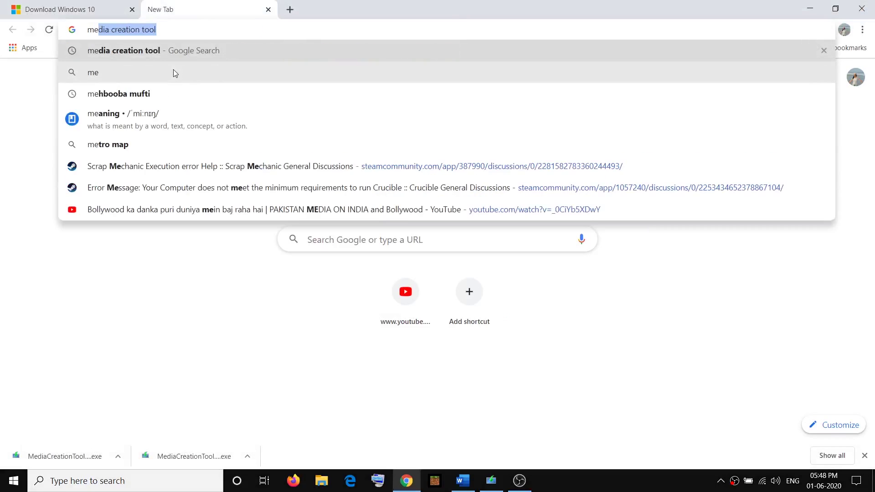
type("dia")
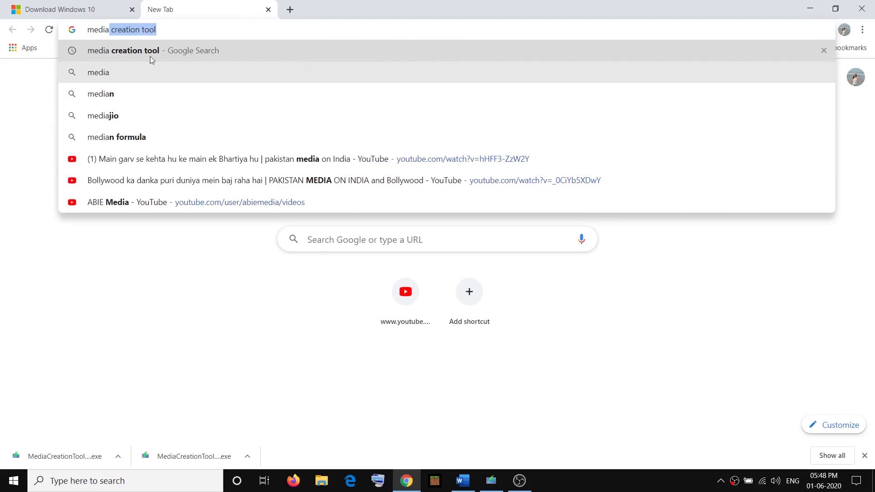
left_click(145, 54)
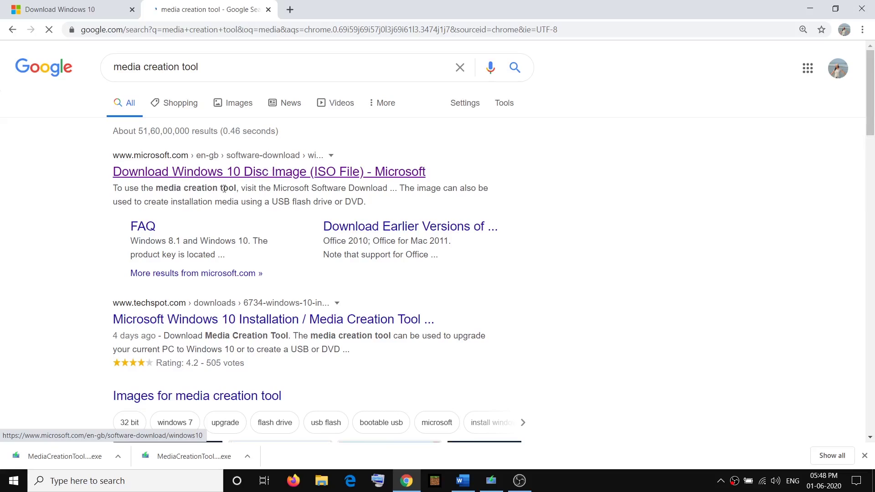
left_click(257, 174)
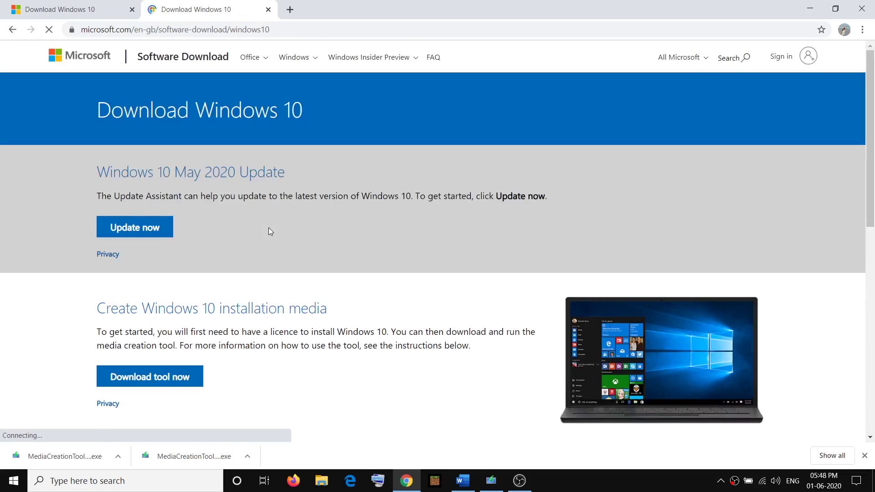
Download the Windows 10 Update Assistant via 'Update now' and run the Windows10Upgrade installer.
left_click_drag(115, 196, 164, 198)
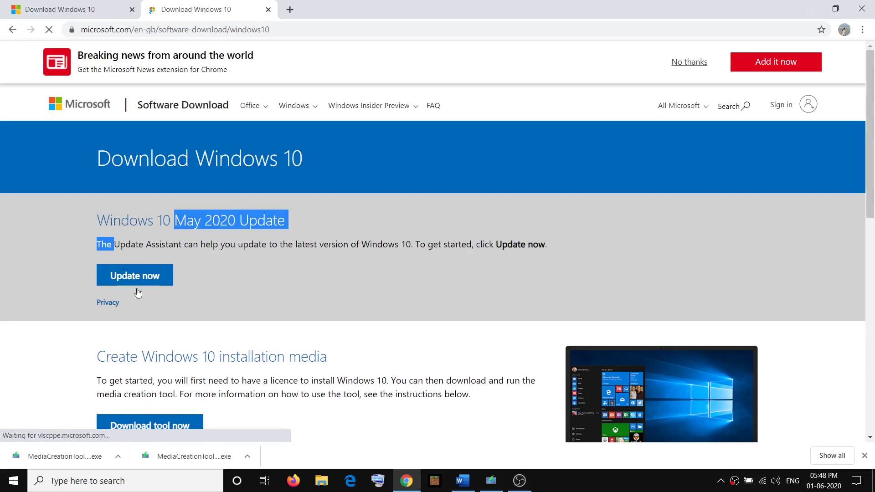
left_click(239, 276)
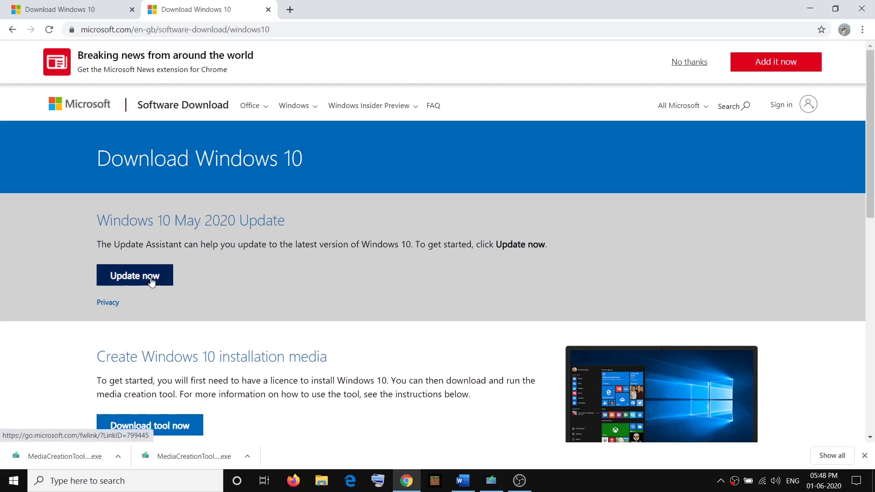
left_click(126, 280)
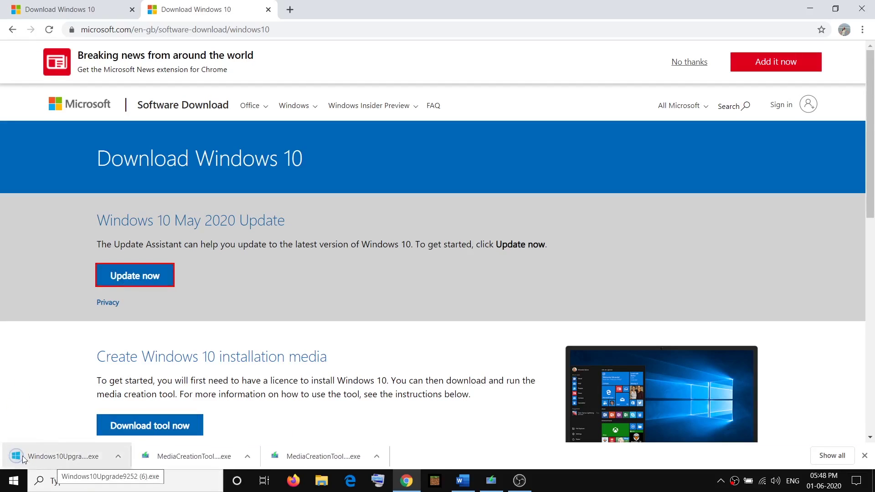
left_click(59, 459)
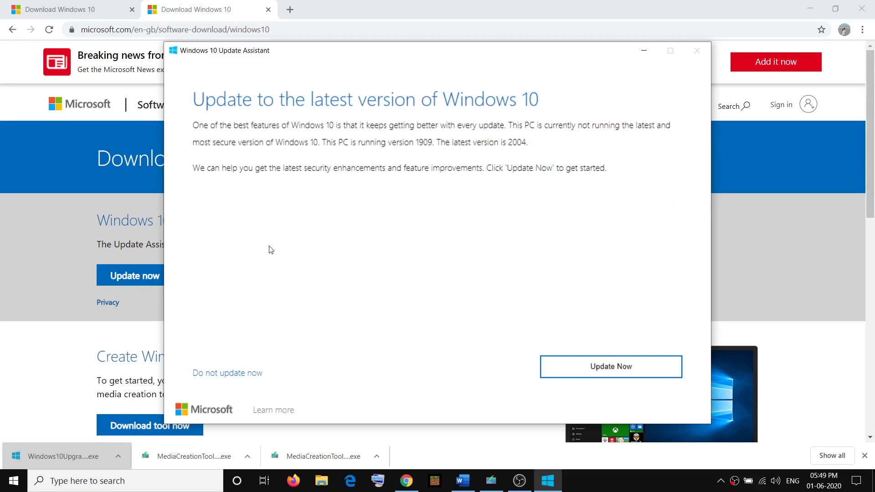
Download the media creation tool via 'Download tool now' and run the MediaCreationTool installer.
left_click(46, 266)
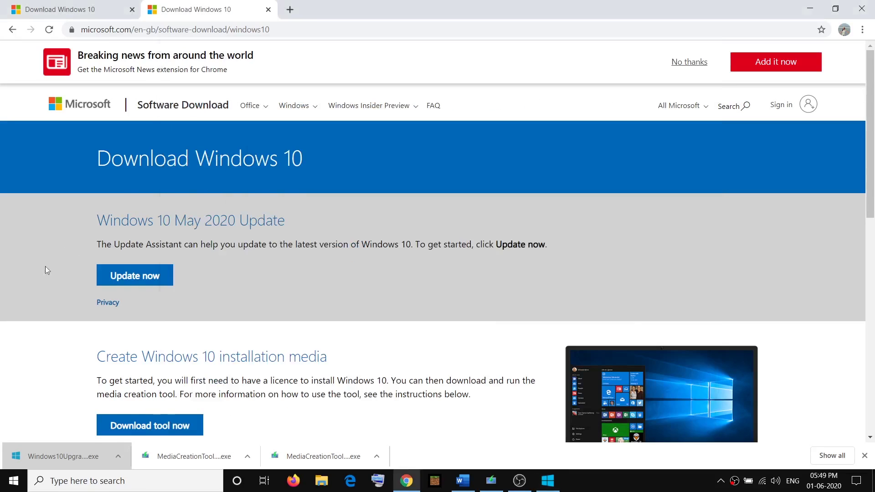
scroll(246, 247, "down", 2)
left_click_drag(107, 281, 176, 280)
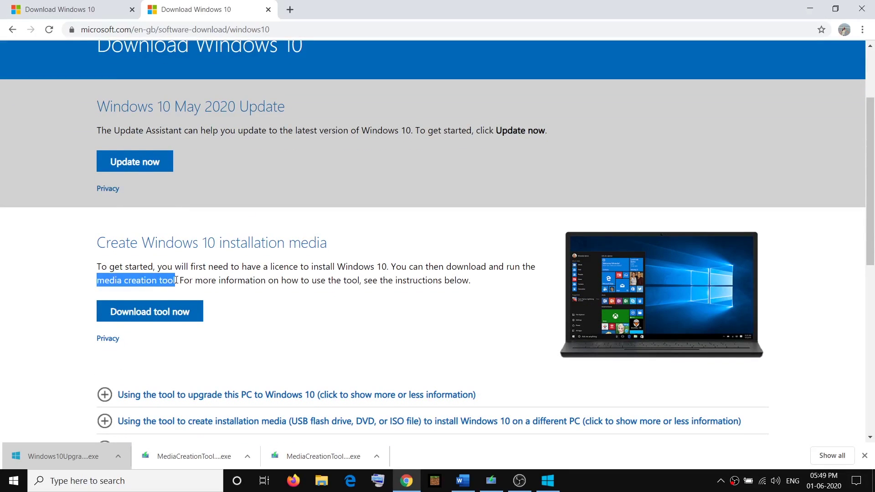
scroll(259, 260, "down", 1)
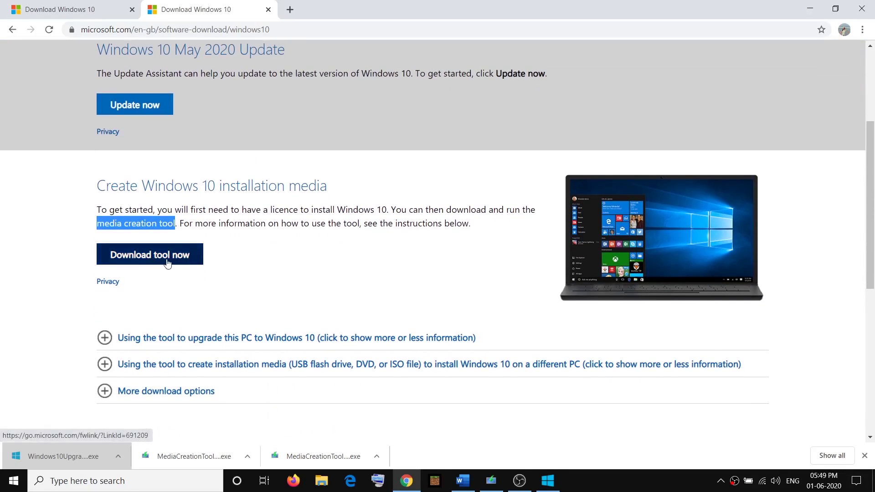
left_click(170, 263)
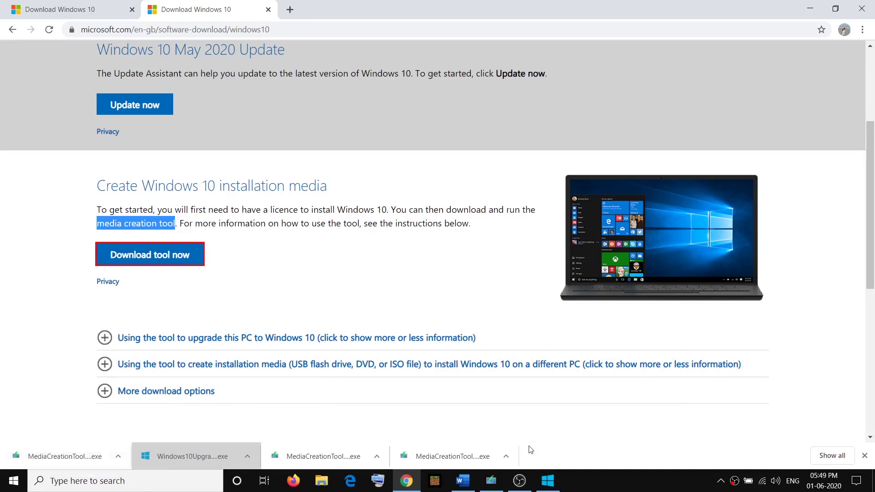
left_click(485, 476)
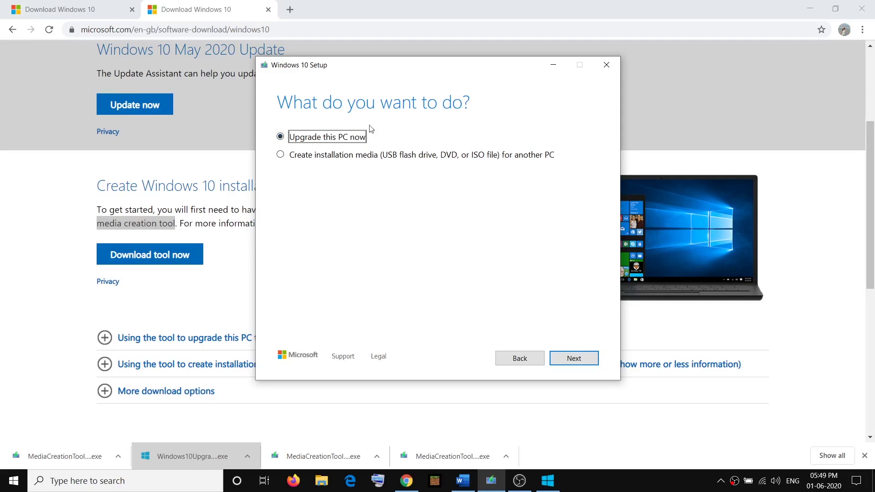
Choose 'Upgrade this PC now' so Windows 10 starts downloading, and bring up the Word notes.
left_click(585, 363)
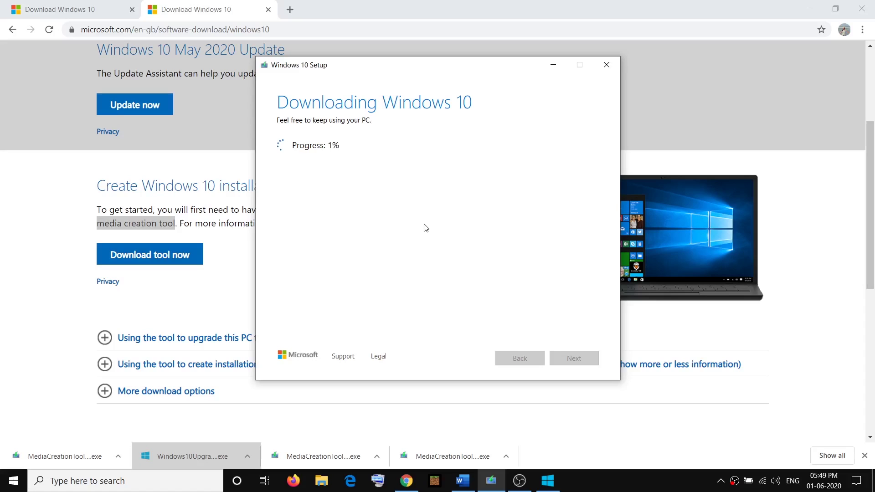
left_click(467, 483)
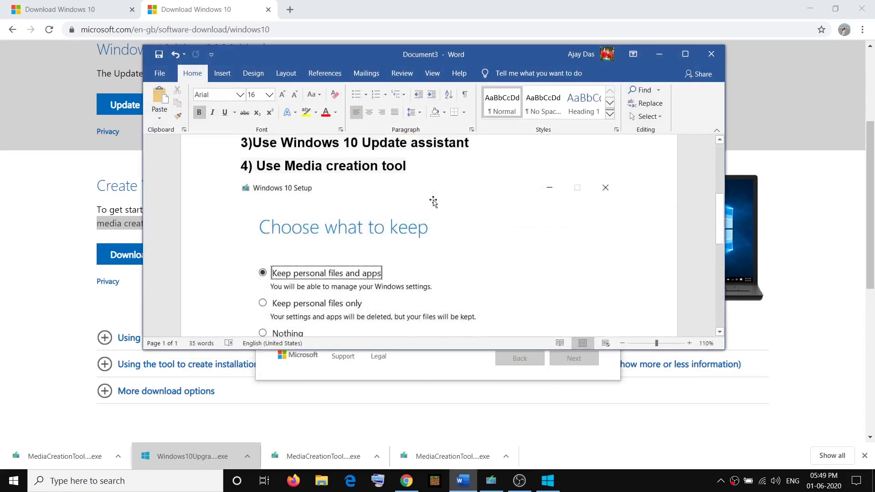
scroll(434, 203, "down", 5)
scroll(426, 234, "up", 3)
Review the Word notes on 'Choose what to keep', then minimize Word to show Setup at 5%.
left_click(387, 233)
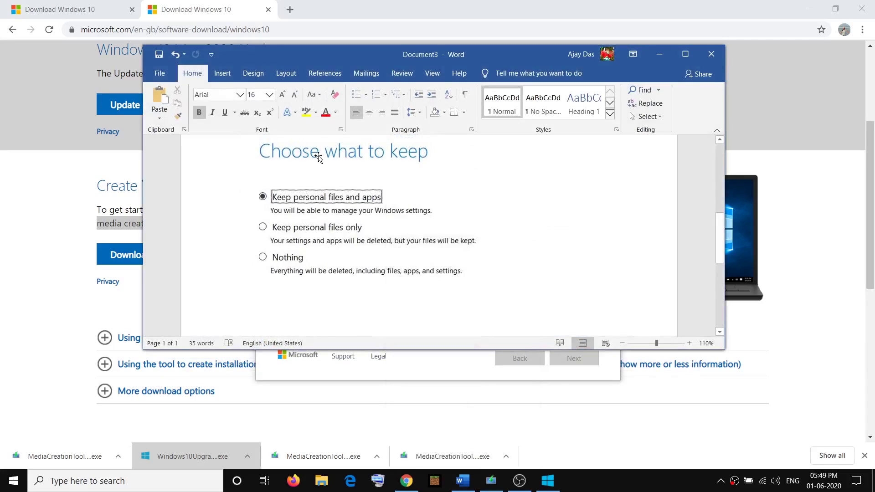
scroll(403, 232, "up", 2)
scroll(402, 232, "down", 1)
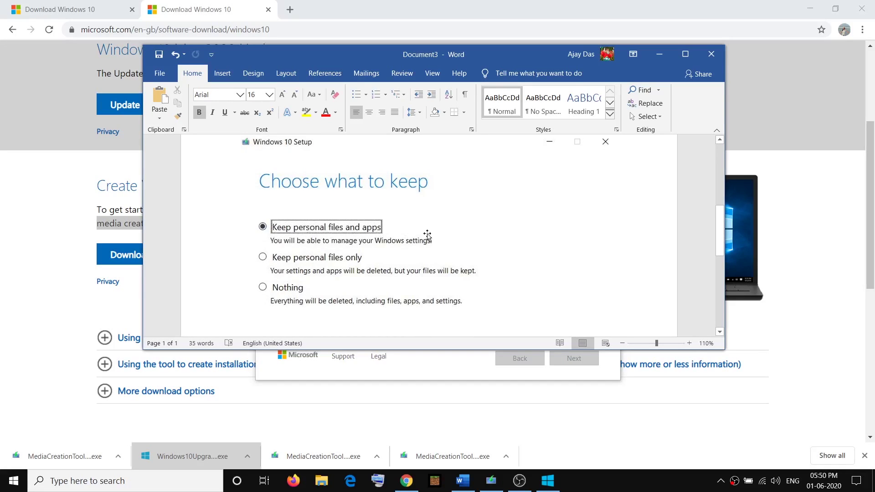
scroll(427, 236, "down", 2)
scroll(427, 235, "up", 1)
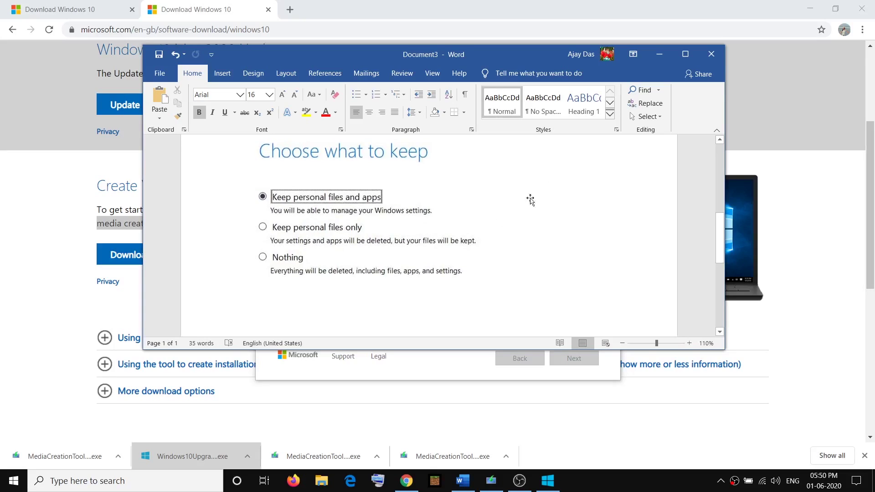
left_click(659, 55)
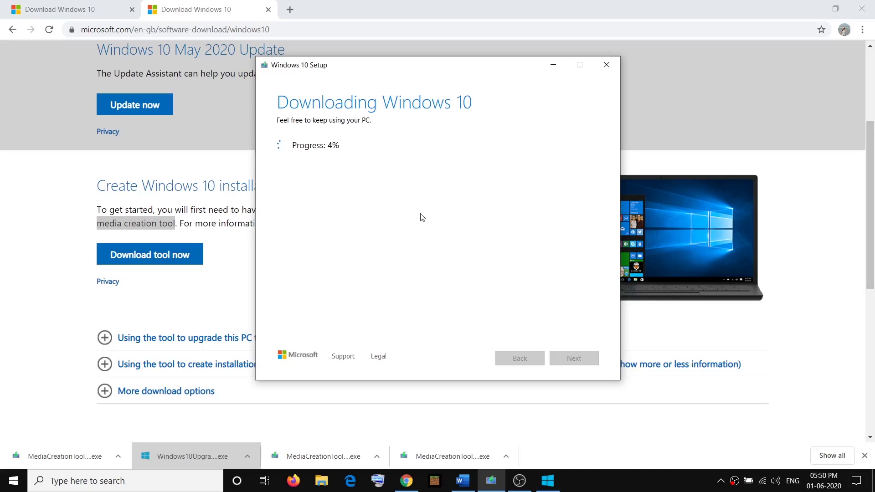
left_click(616, 483)
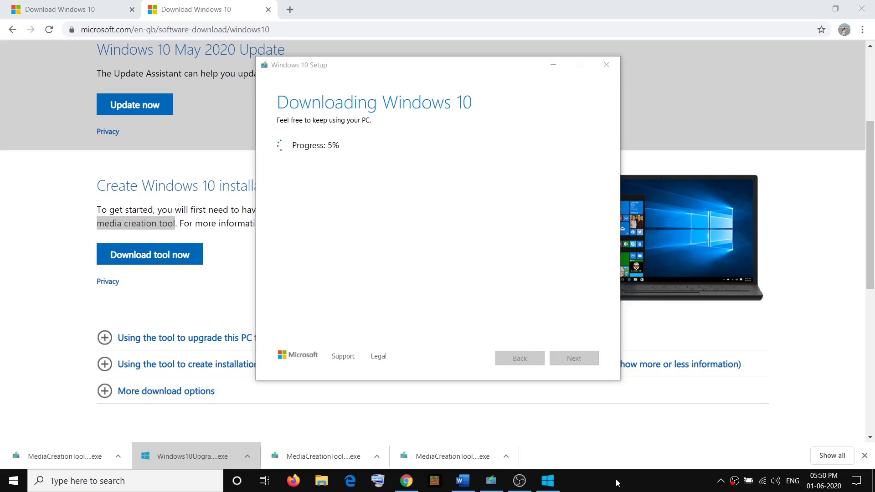